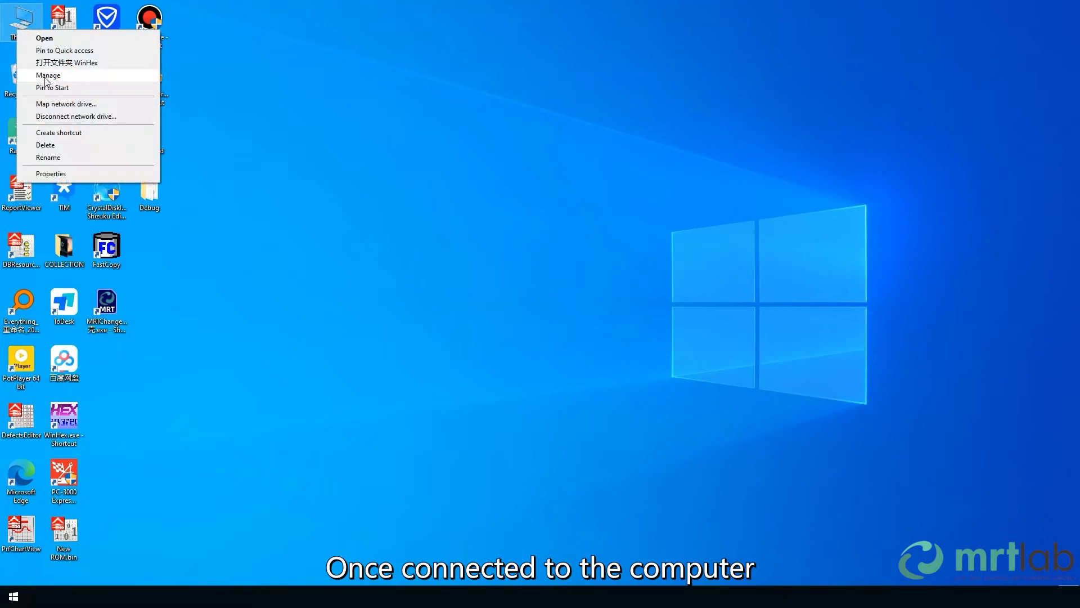
# Check in Device Manager that the USB-Enhanced-SERIAL CH9102 on COM23 is working properly
pyautogui.click(46, 77)
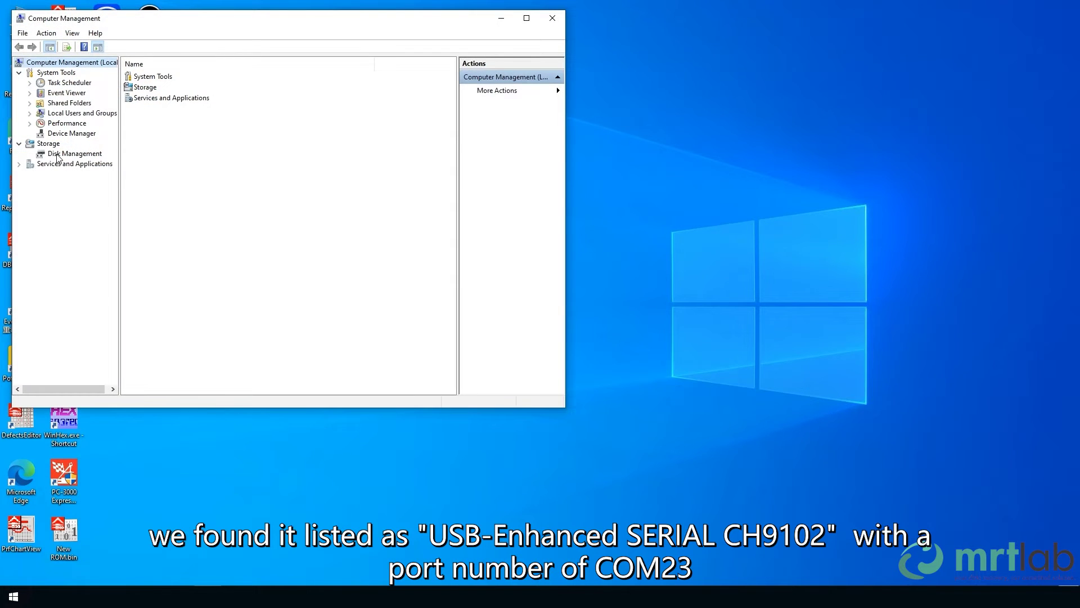
pyautogui.click(68, 135)
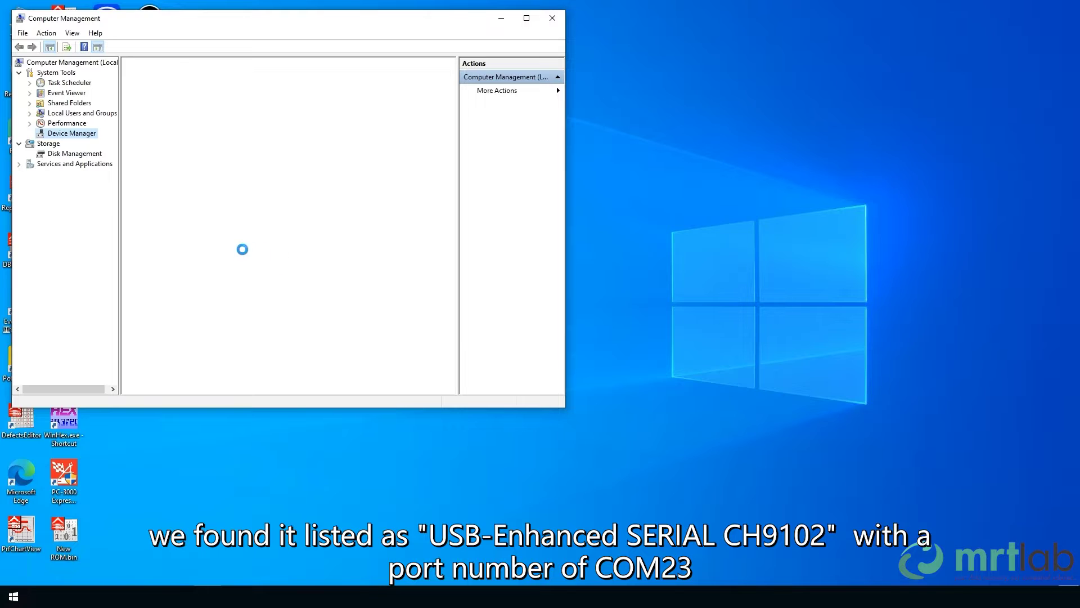
pyautogui.doubleClick(197, 154)
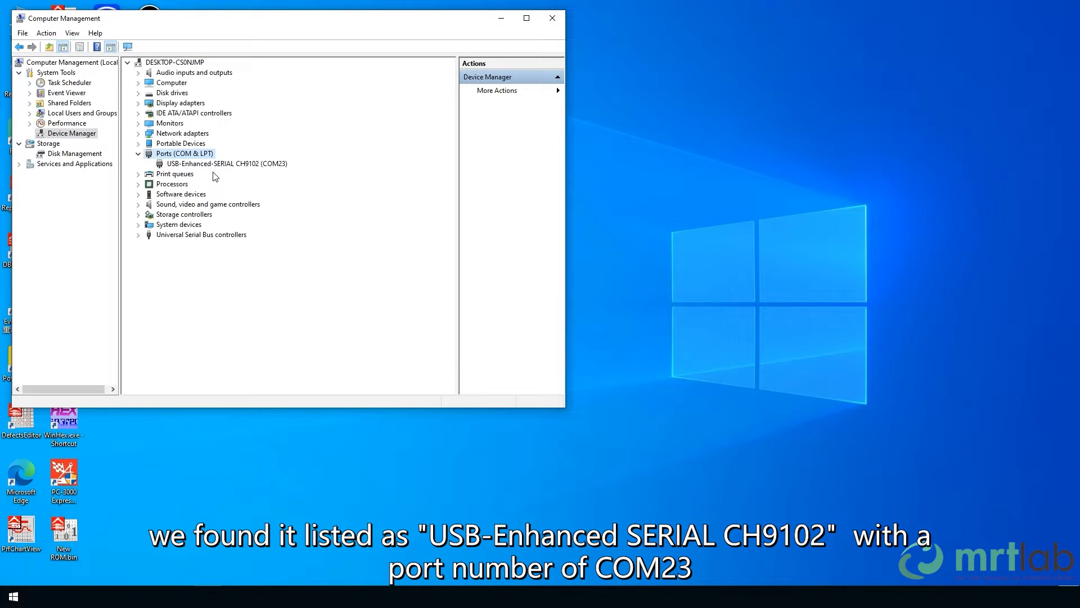
pyautogui.doubleClick(223, 164)
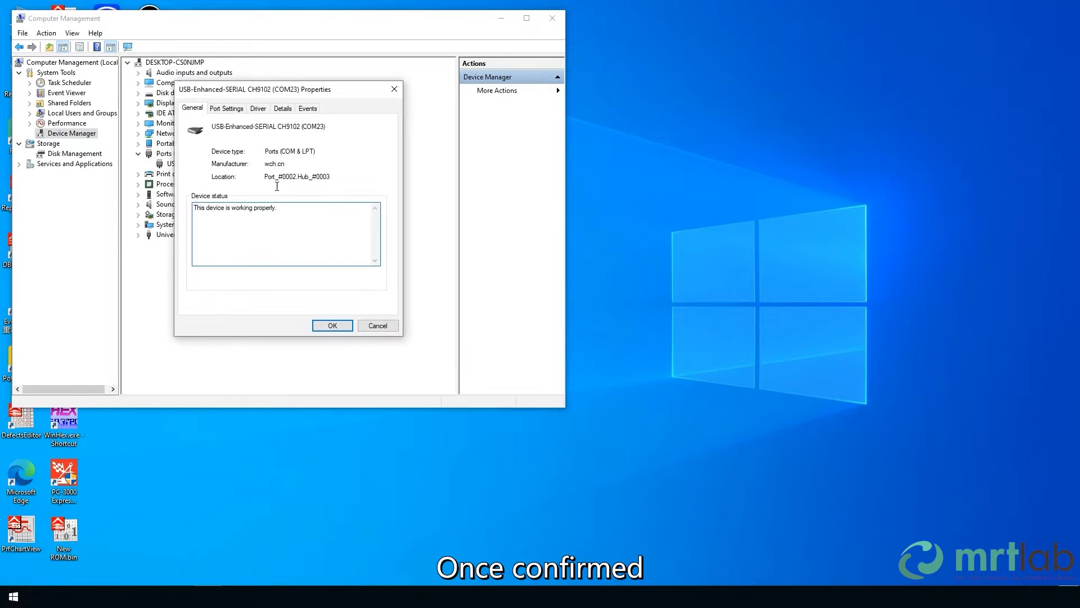
pyautogui.click(395, 90)
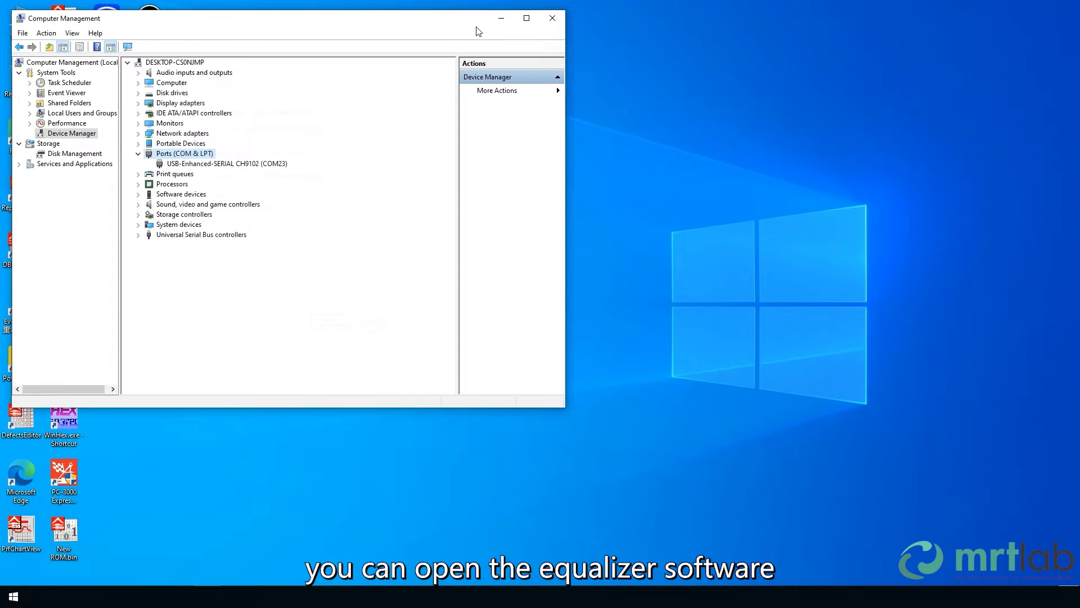
pyautogui.moveTo(429, 26); pyautogui.dragTo(673, 141)
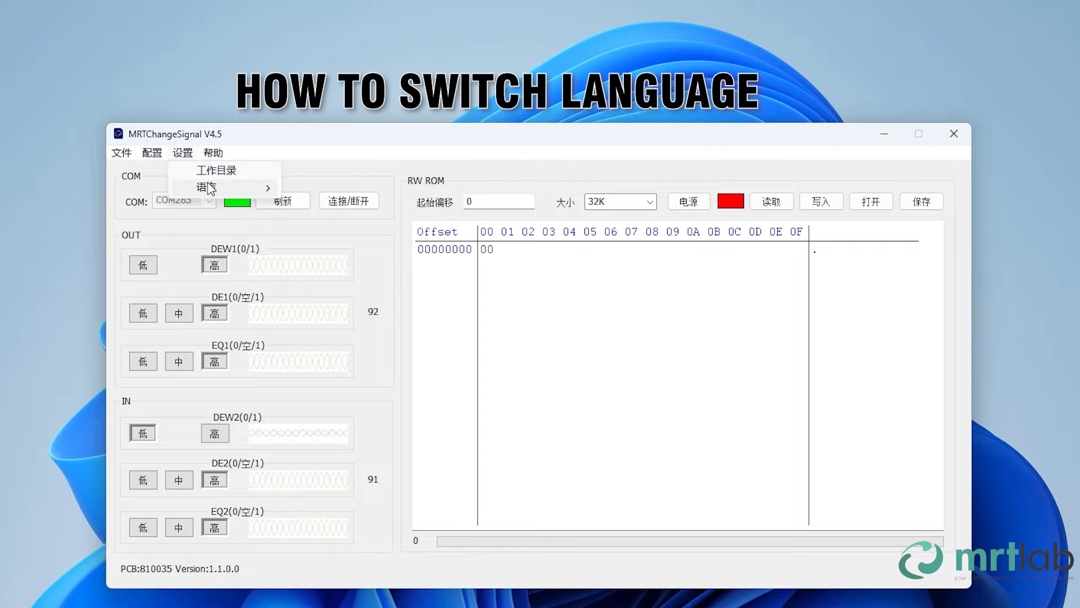
# Set MRTChangeSignal's language to English and connect on COM23, leaving equalization at HIGH
pyautogui.moveTo(211, 189)
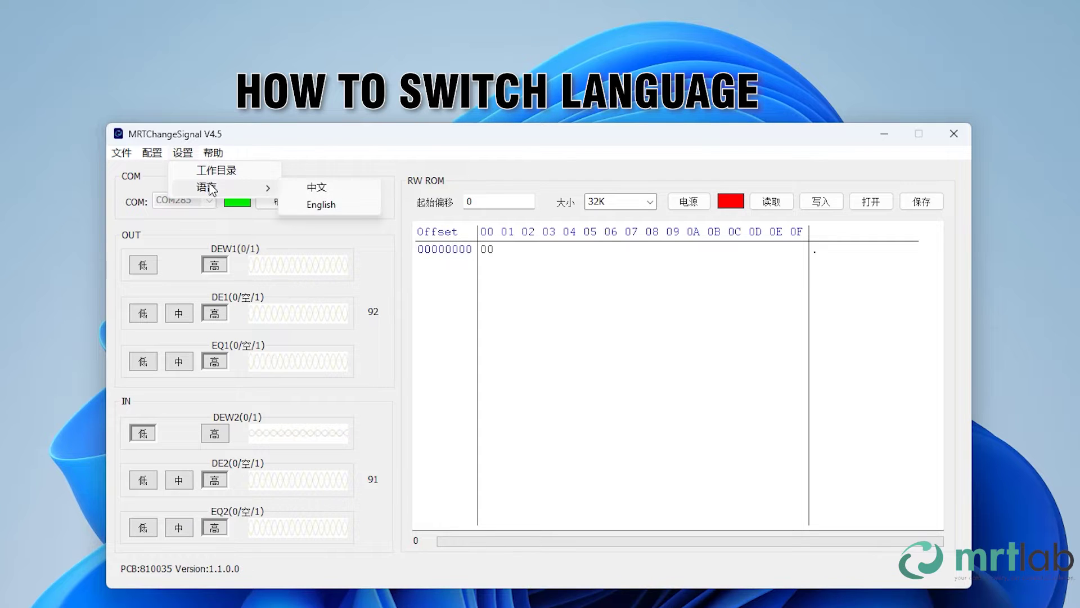
pyautogui.click(302, 208)
pyautogui.click(205, 153)
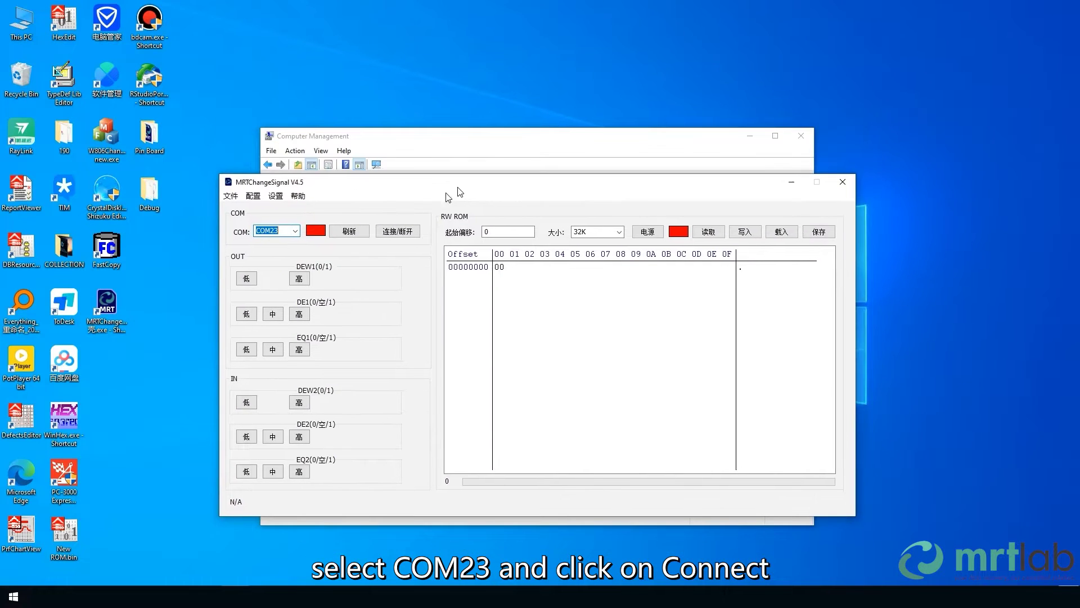
pyautogui.click(394, 231)
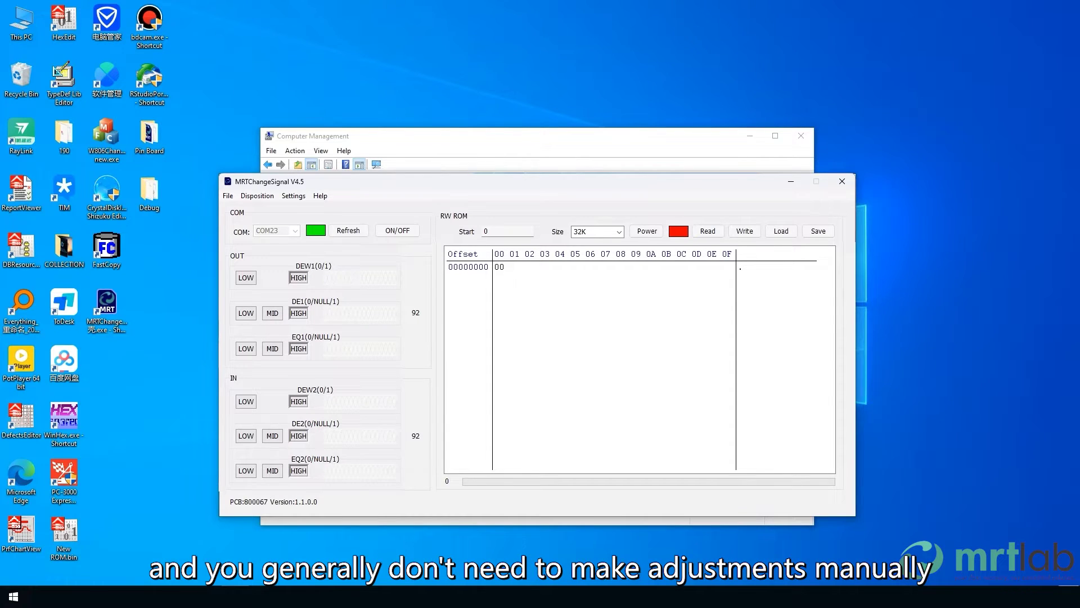
# Power on the drive's ROM and read a 32K test block into the hex view
pyautogui.click(494, 382)
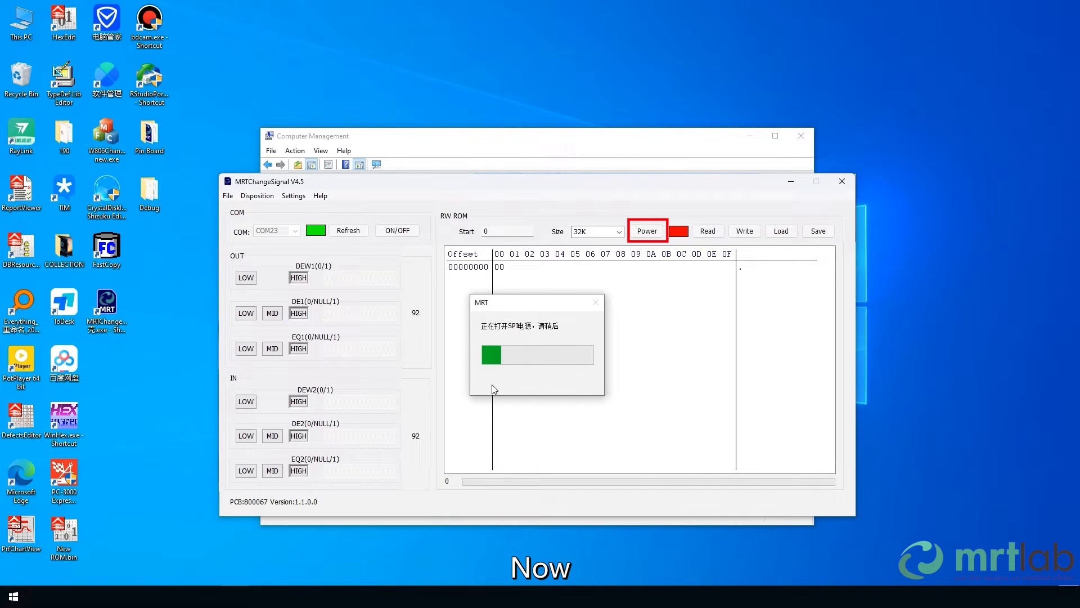
pyautogui.click(709, 233)
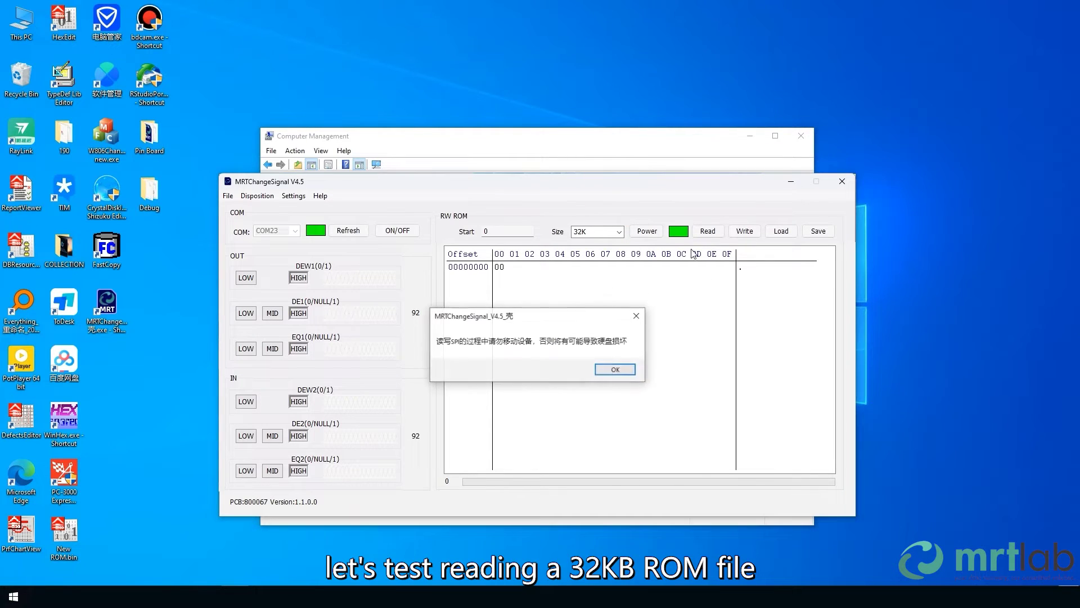
pyautogui.click(600, 371)
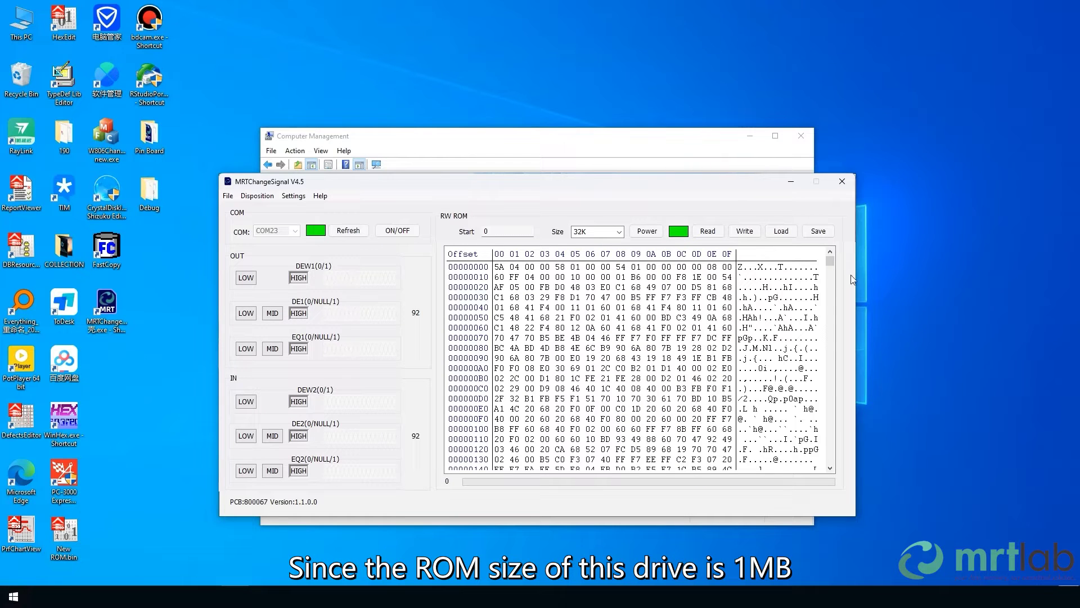
pyautogui.scroll(-20, 820, 336)
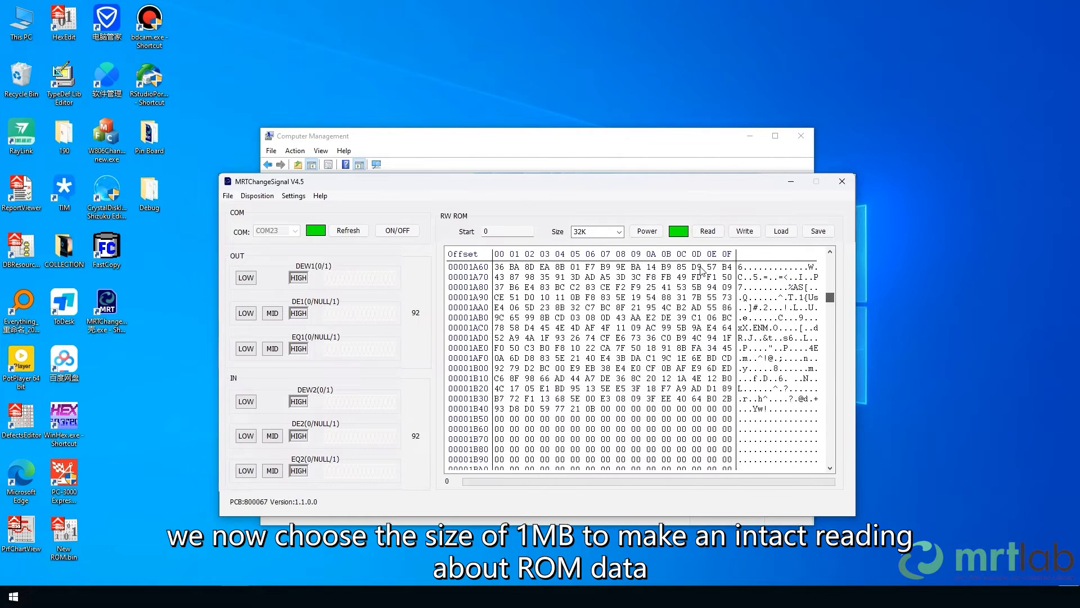
# Read the full ROM with the read size set to 1M
pyautogui.click(619, 232)
pyautogui.click(588, 279)
pyautogui.click(707, 231)
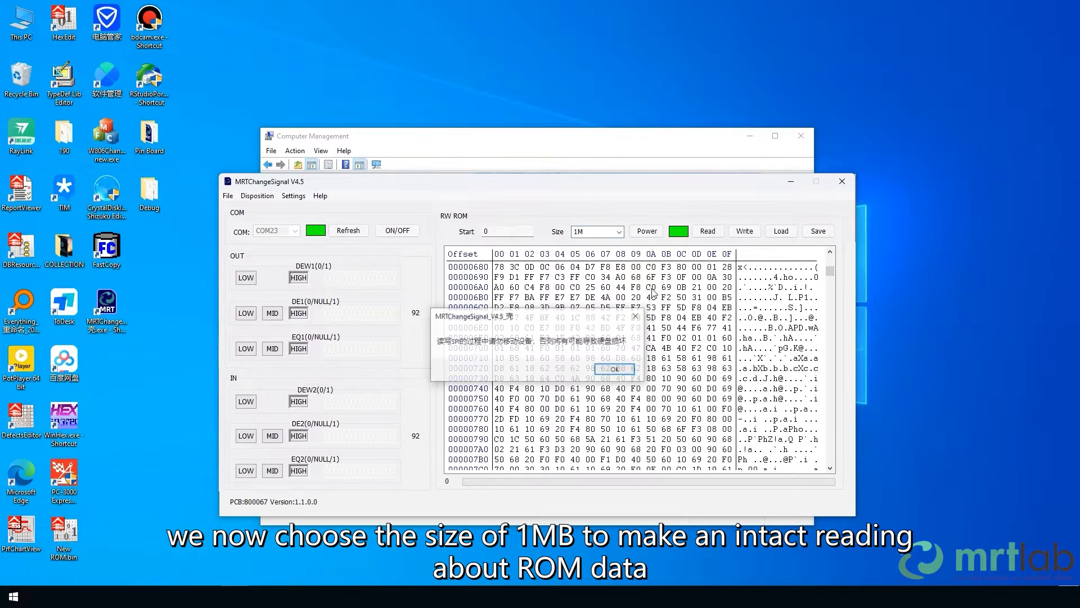
pyautogui.click(614, 369)
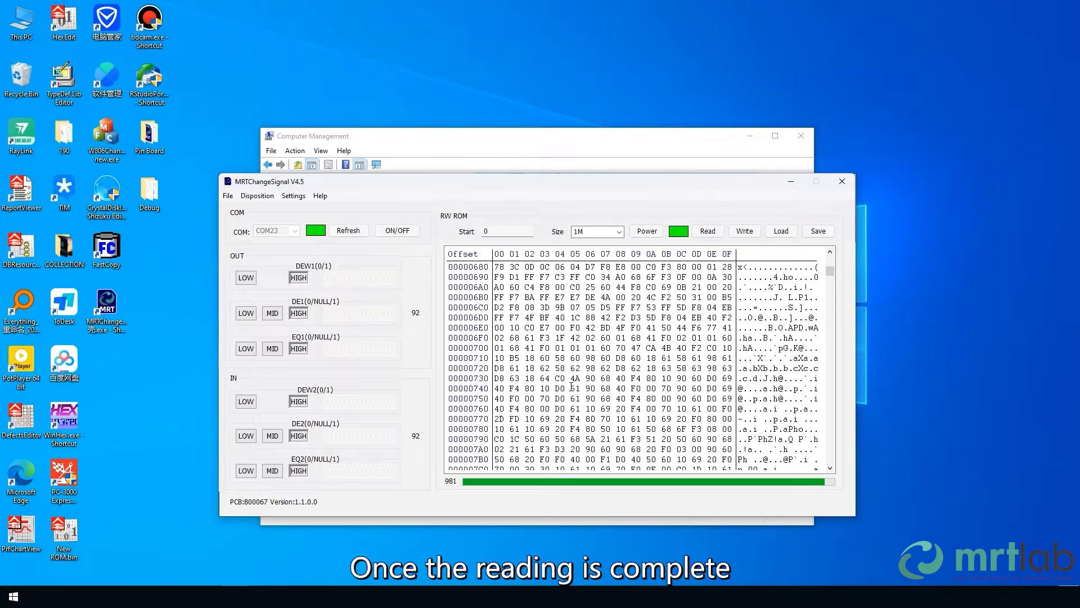
# Save the ROM dump as ROM-20230921151618.bin in the UserDataFile folder
pyautogui.click(818, 231)
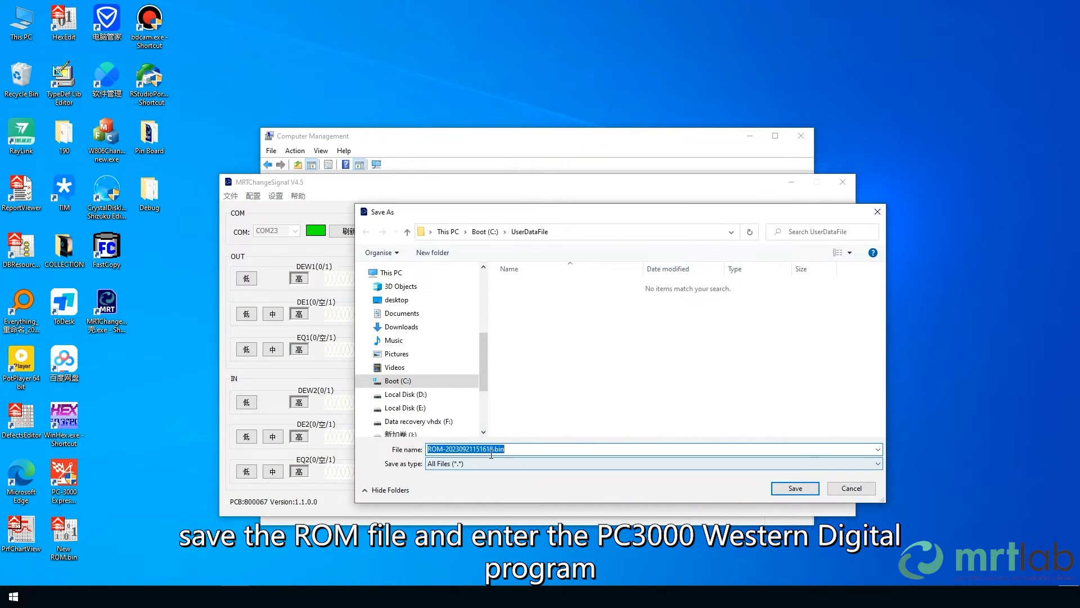
pyautogui.click(491, 452)
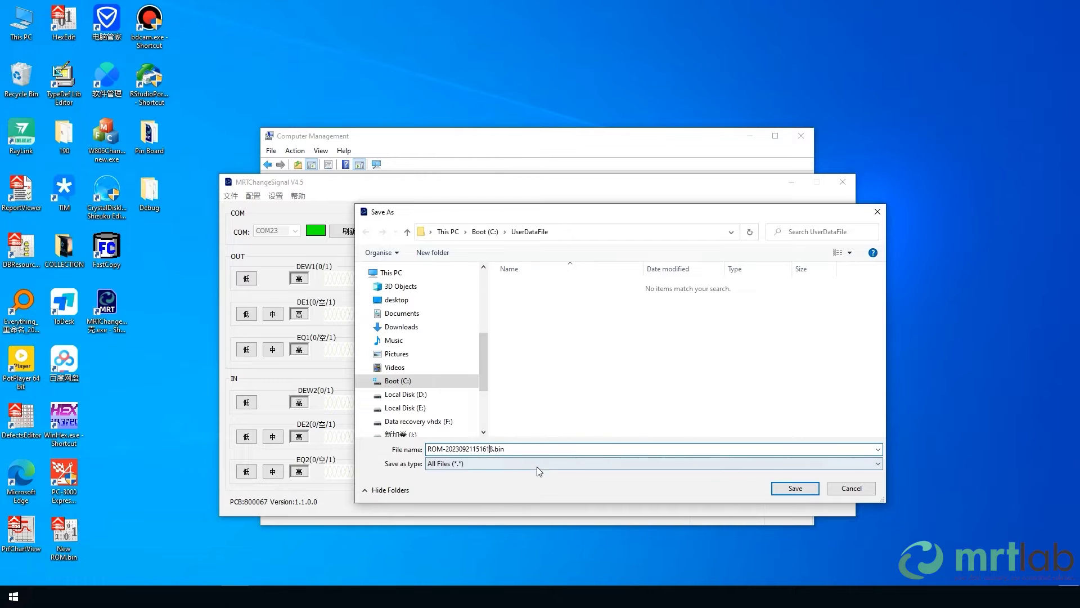
pyautogui.click(794, 490)
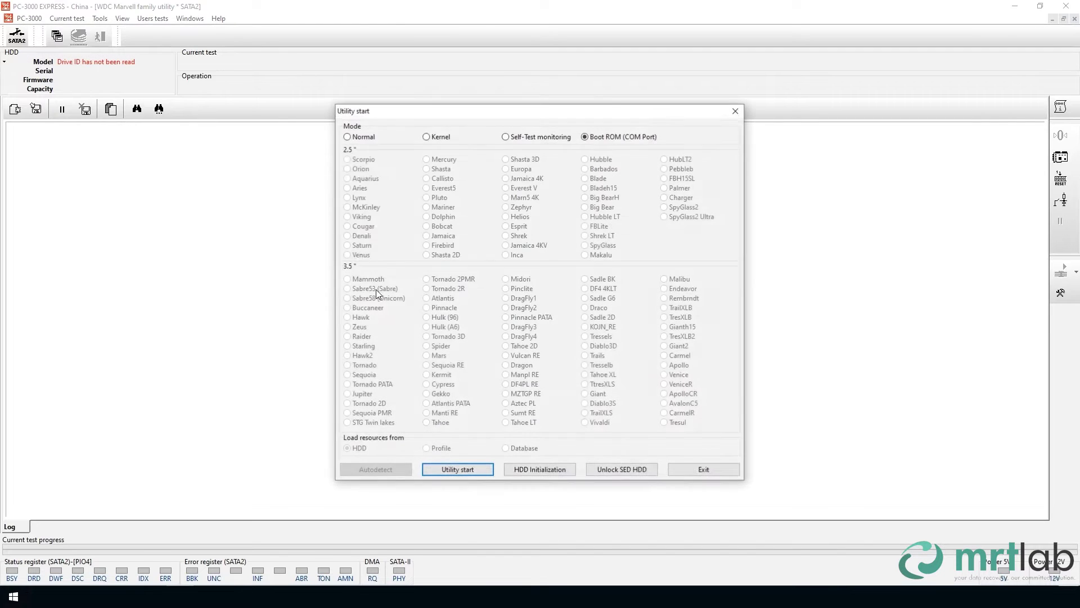
pyautogui.click(362, 137)
pyautogui.click(672, 199)
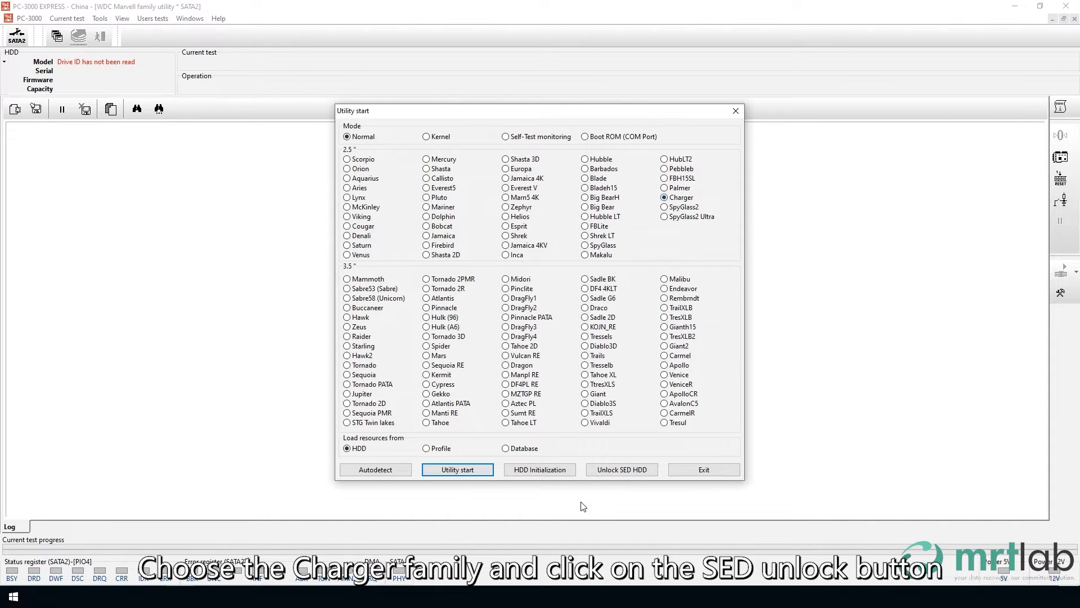
pyautogui.click(622, 469)
pyautogui.click(360, 185)
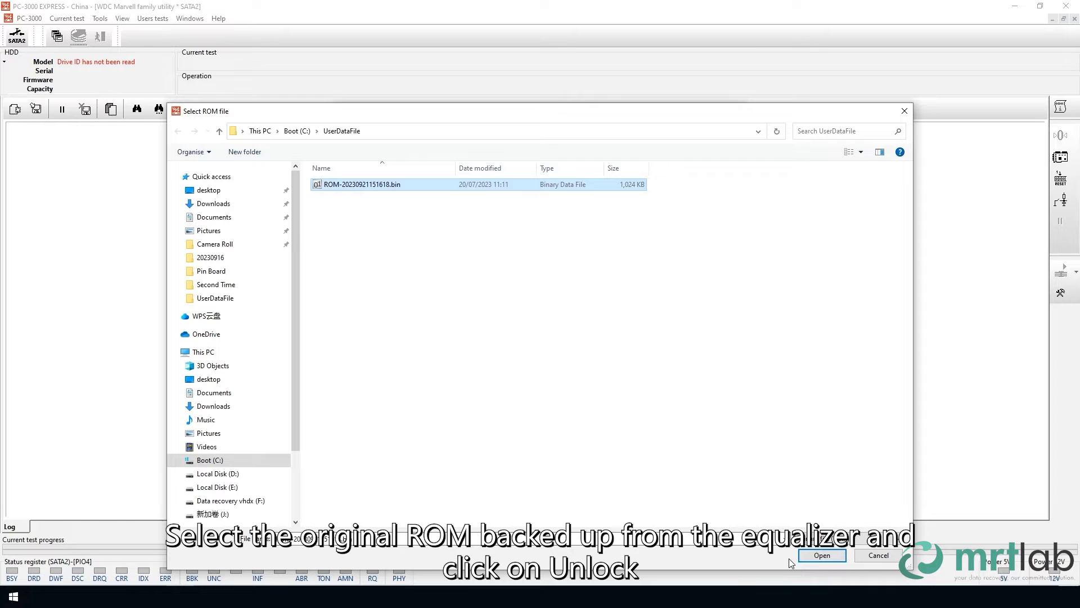
pyautogui.click(821, 556)
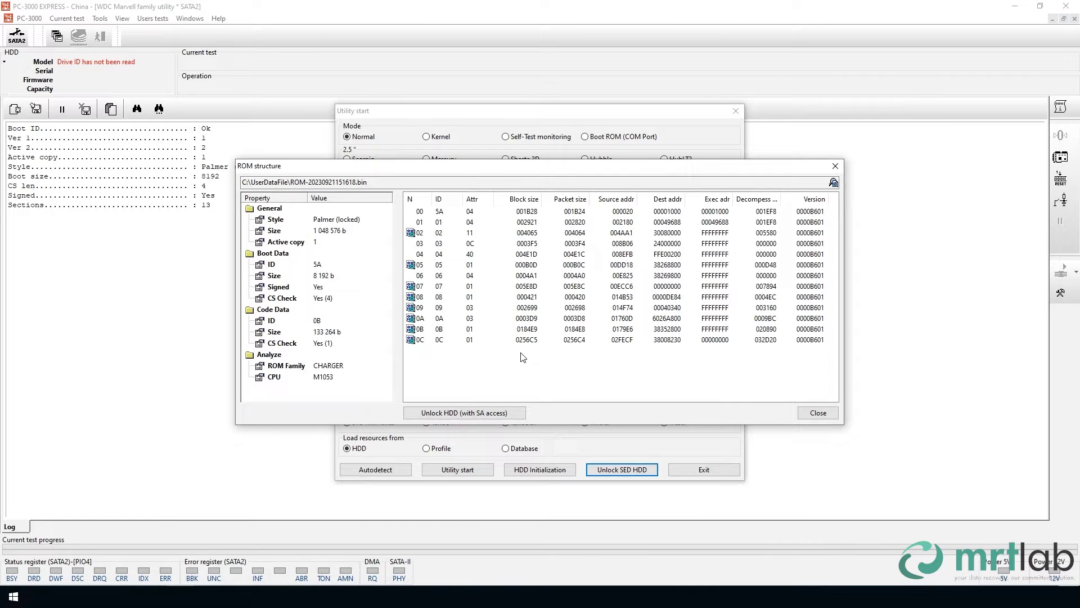
pyautogui.click(466, 415)
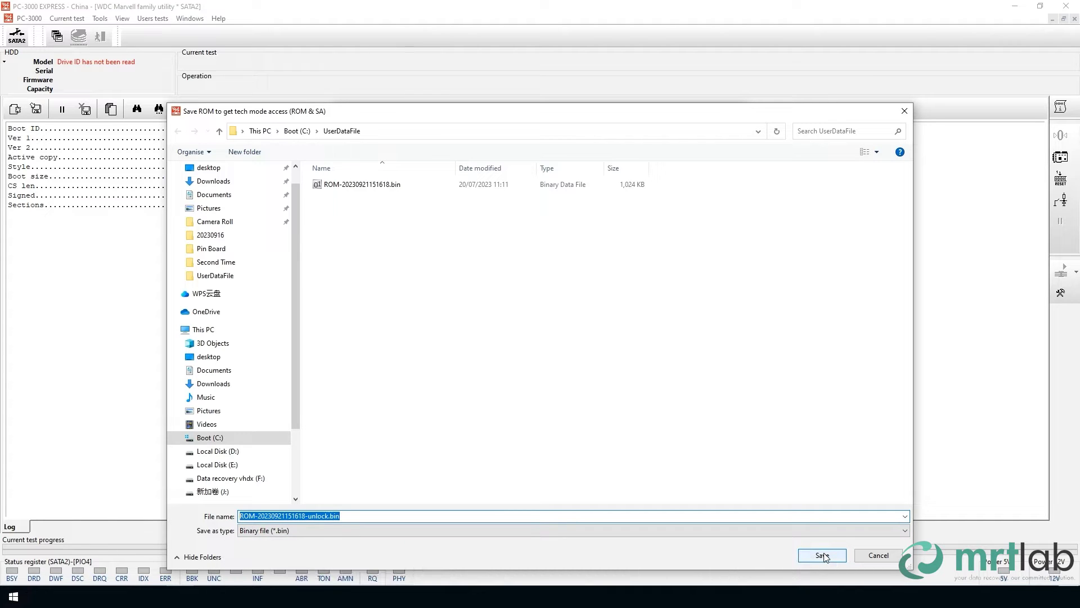
pyautogui.click(823, 555)
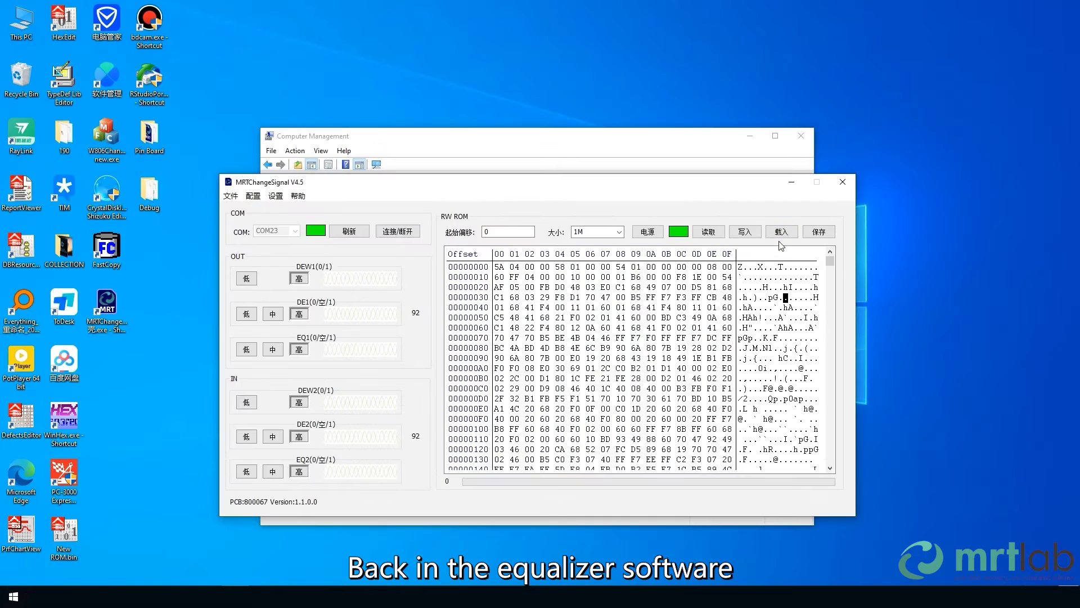
pyautogui.click(780, 237)
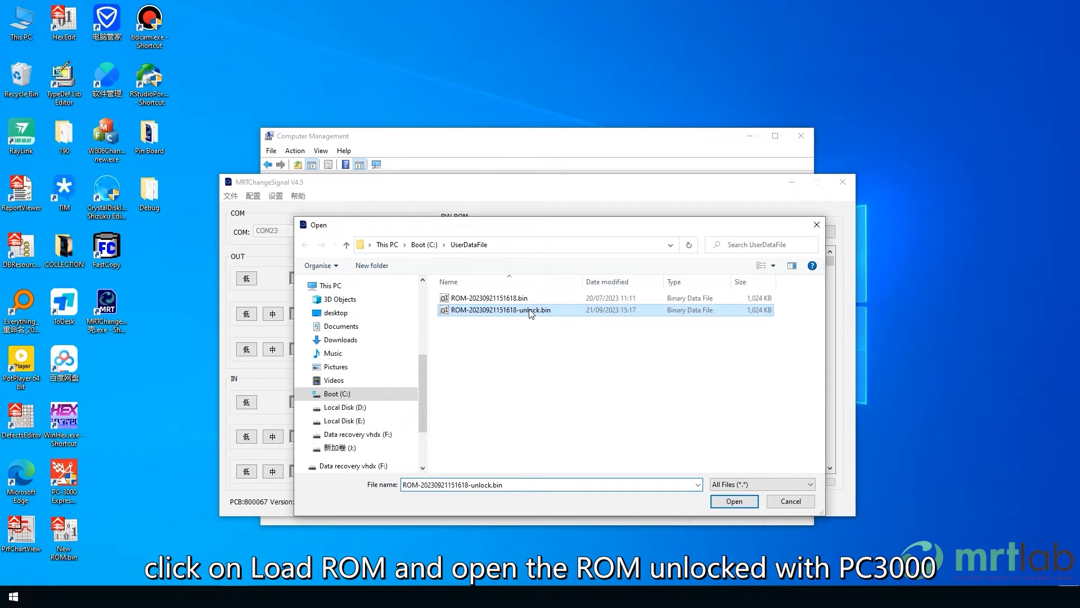
pyautogui.moveTo(553, 234); pyautogui.dragTo(541, 231)
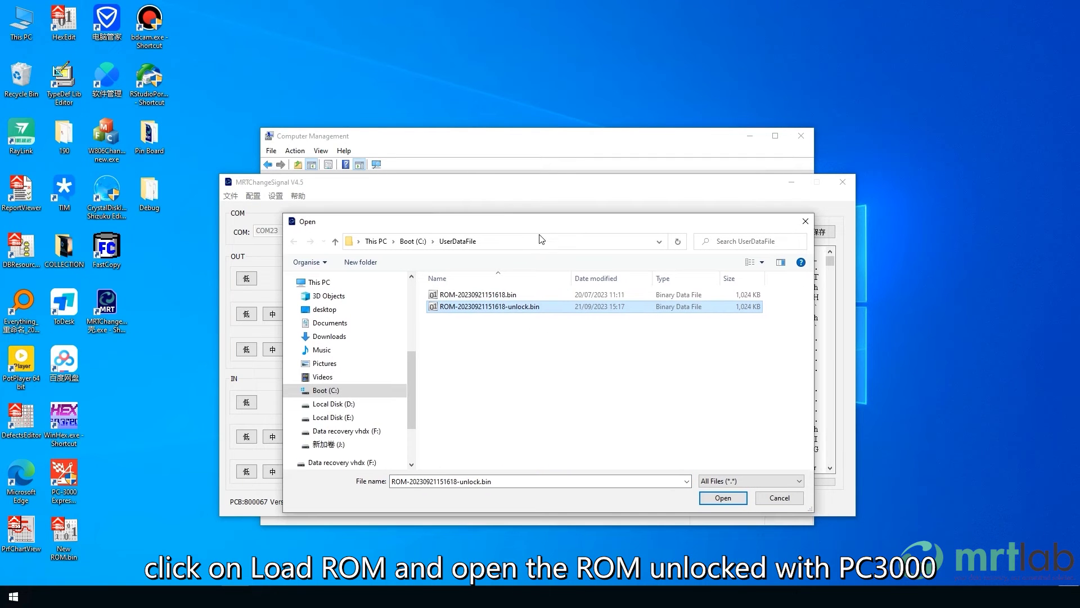
pyautogui.click(725, 499)
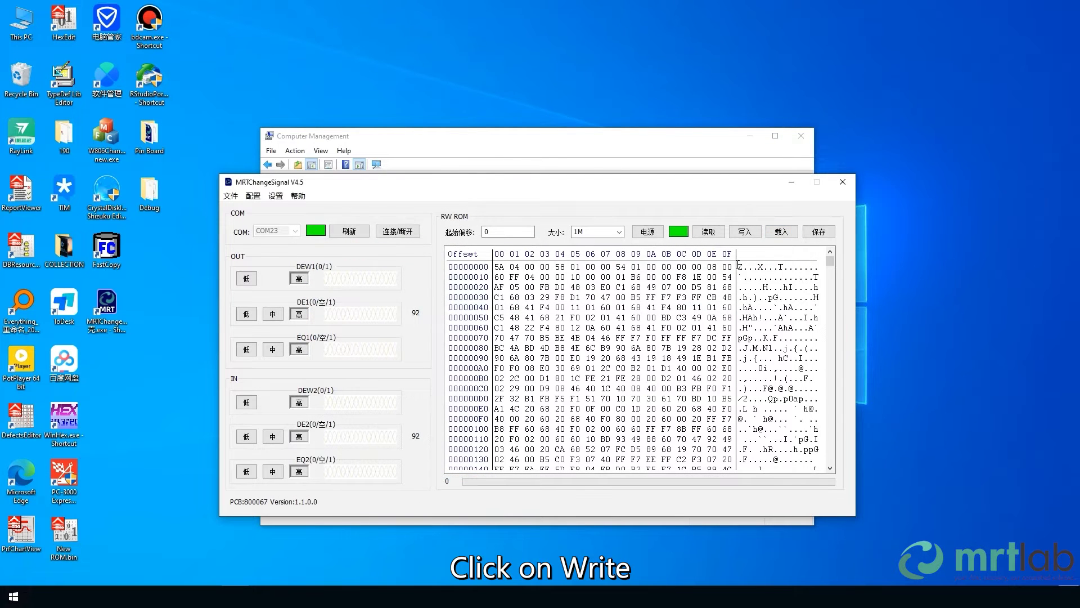
# Write the 1024 KB unlocked image to the drive's ROM, then switch the drive's power off
pyautogui.click(745, 234)
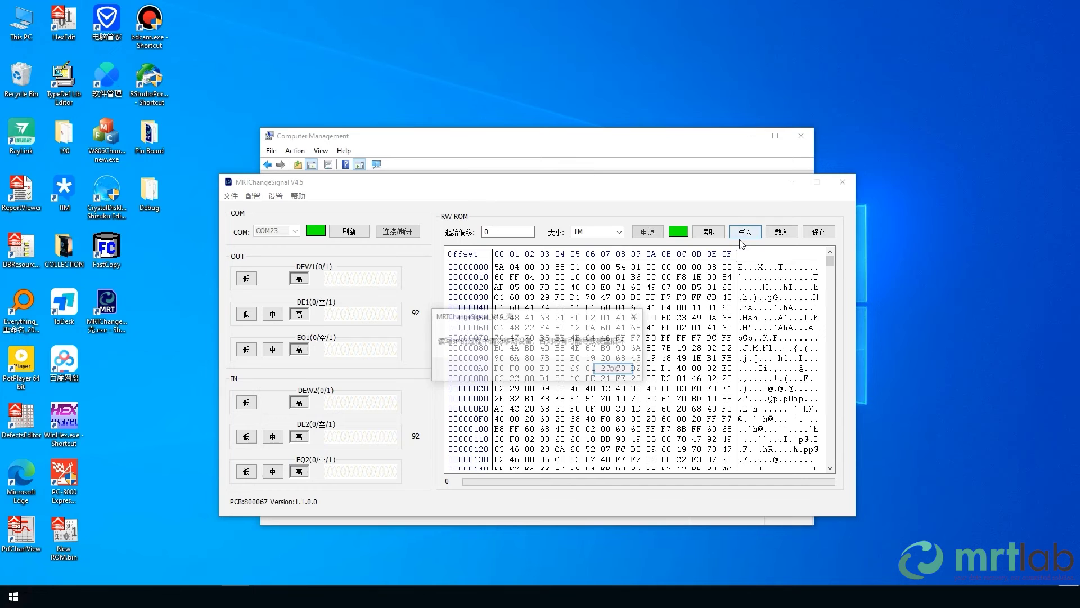
pyautogui.click(614, 369)
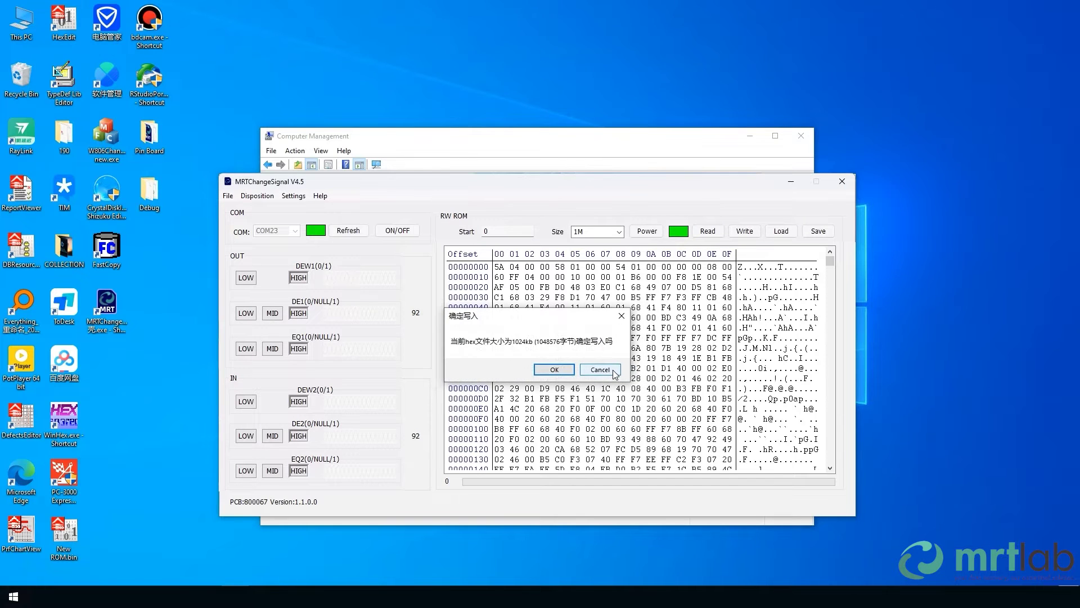
pyautogui.click(554, 371)
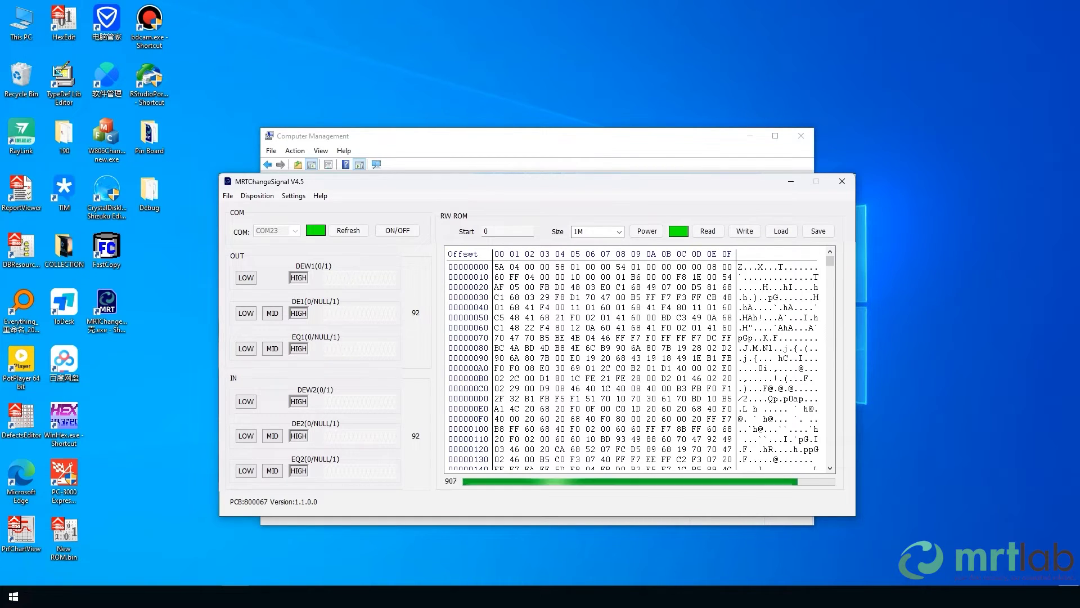
pyautogui.click(560, 370)
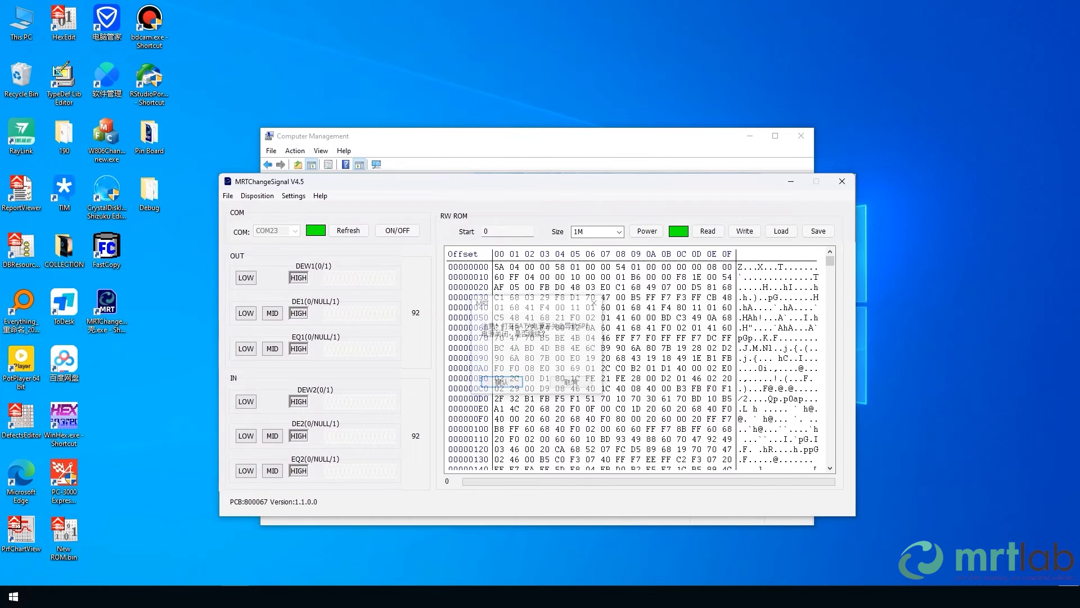
pyautogui.click(500, 382)
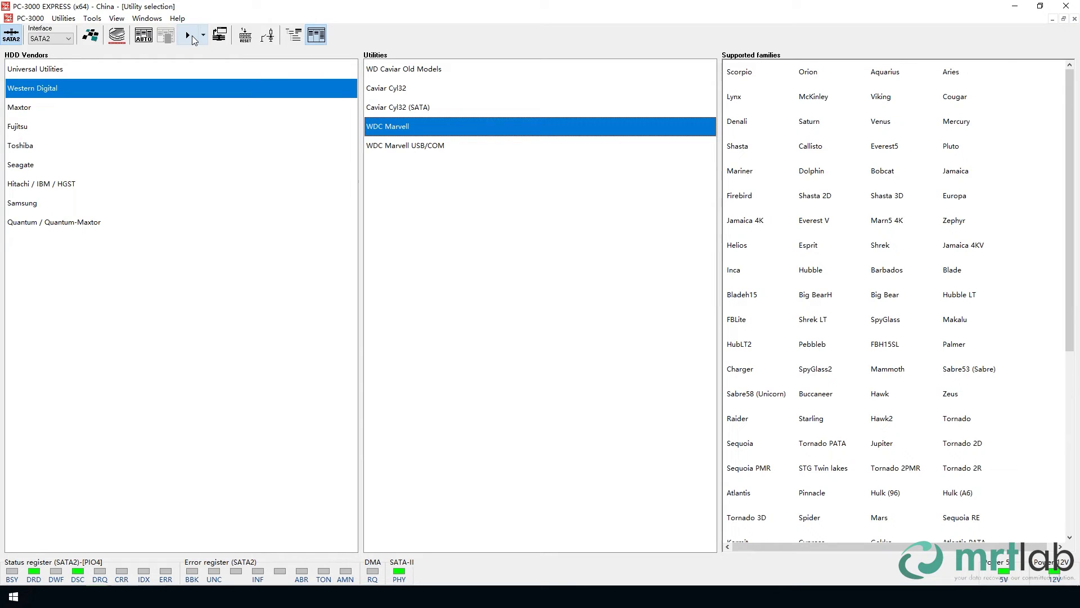
# Back up HDD resources from module Copy 0, overwriting all existing files, then lock UA writing
pyautogui.click(192, 37)
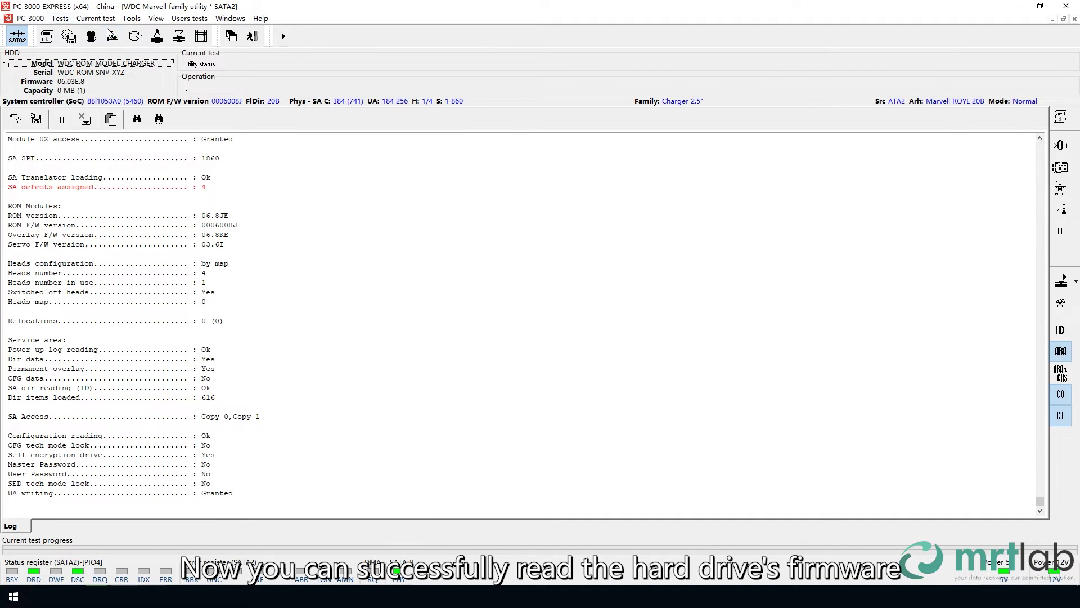
pyautogui.click(507, 277)
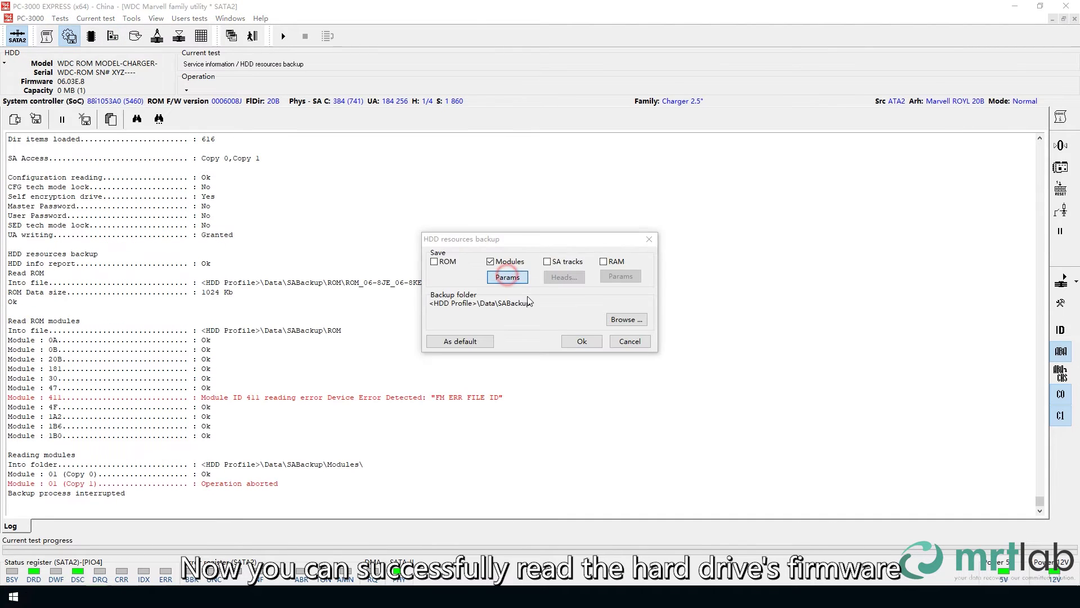
pyautogui.click(507, 309)
pyautogui.click(586, 345)
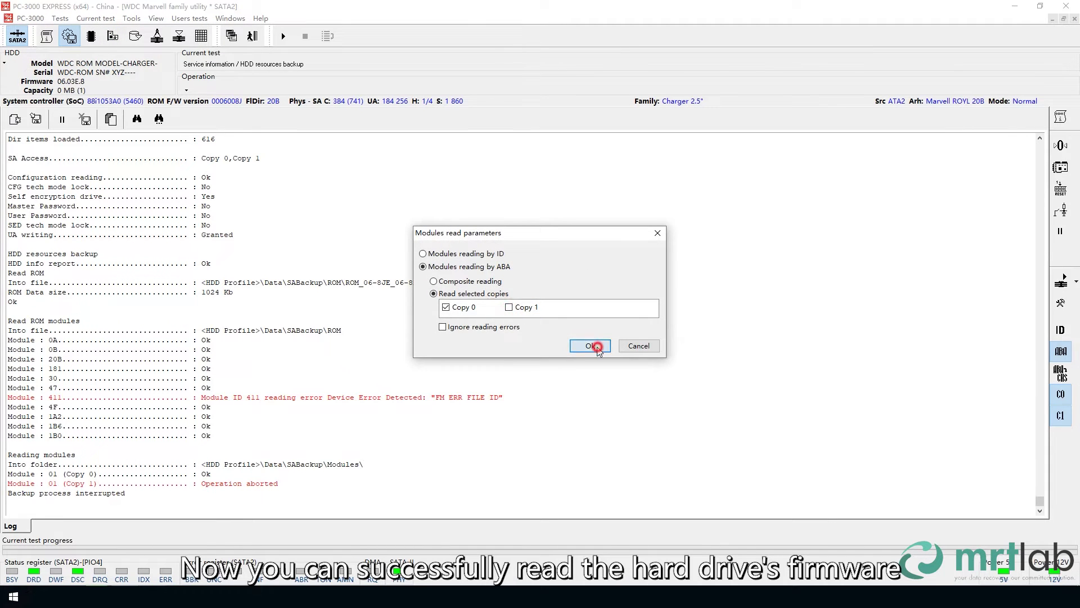
pyautogui.click(581, 343)
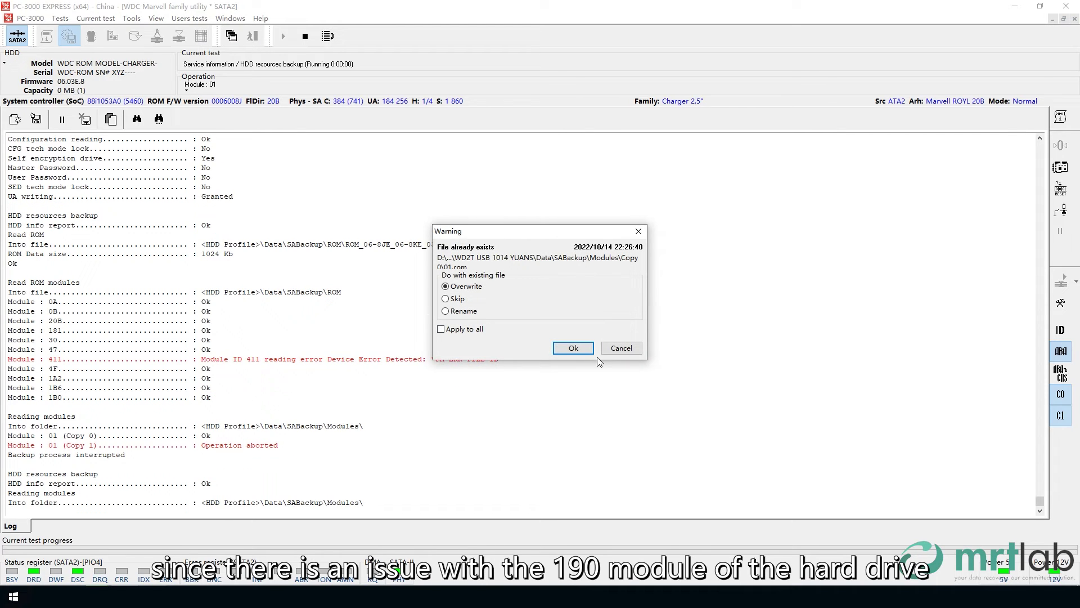
pyautogui.click(465, 329)
pyautogui.press('Return')
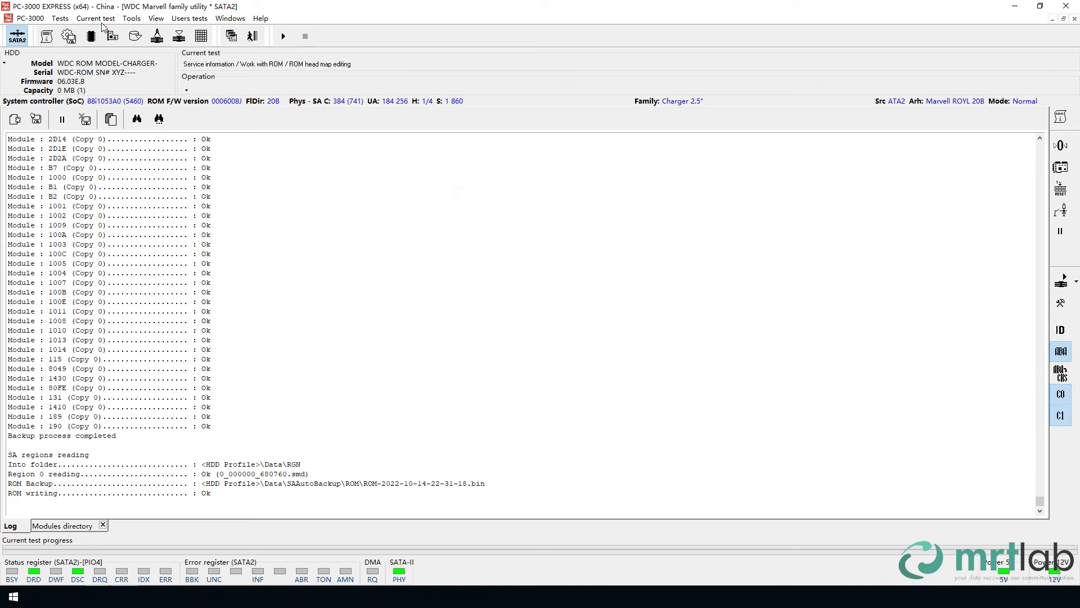
pyautogui.click(131, 18)
pyautogui.click(177, 376)
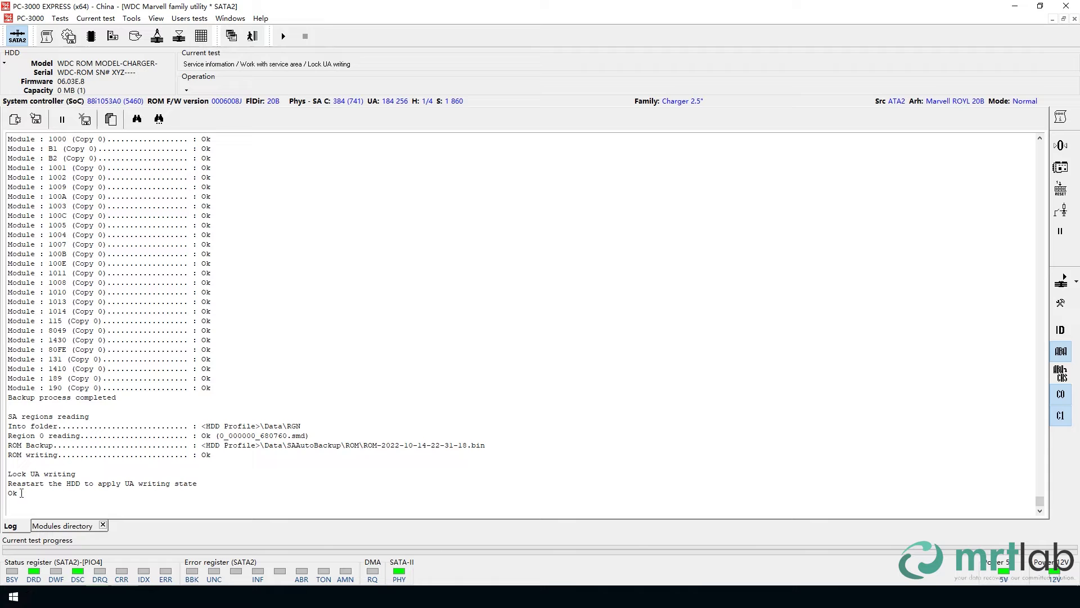
# Restart the drive so it is detected as the 2 TB WD20SDRW, then start copying from LBA 0
pyautogui.click(15, 40)
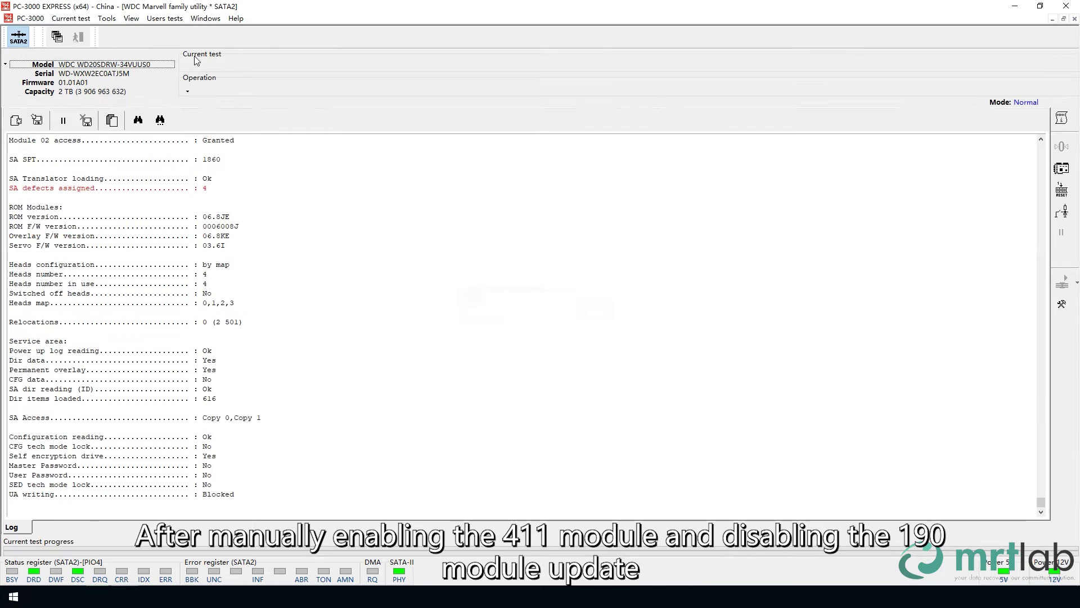
pyautogui.click(131, 18)
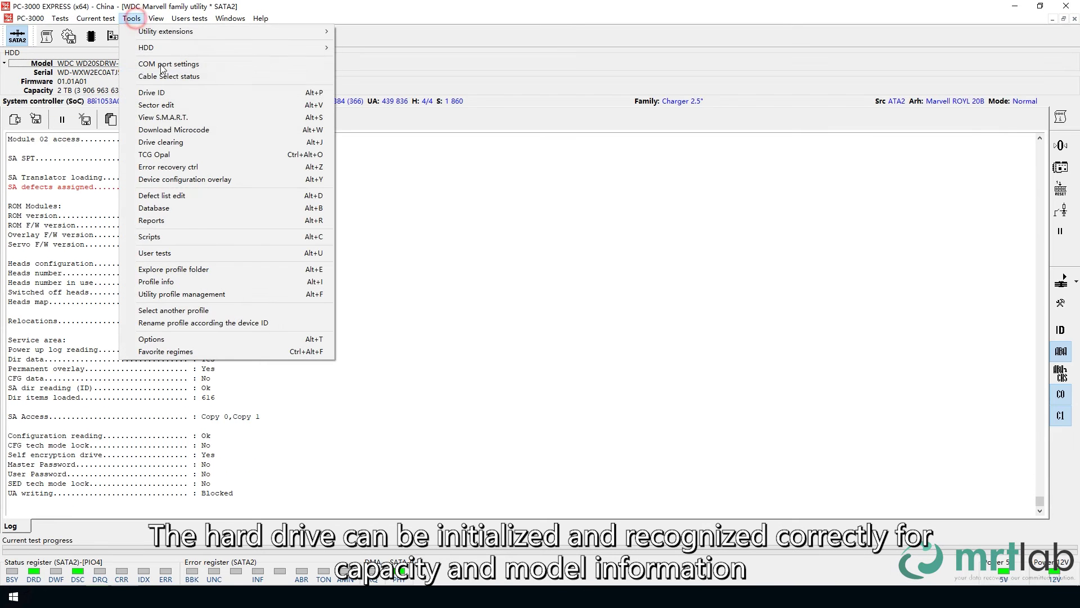
pyautogui.click(169, 105)
pyautogui.click(553, 310)
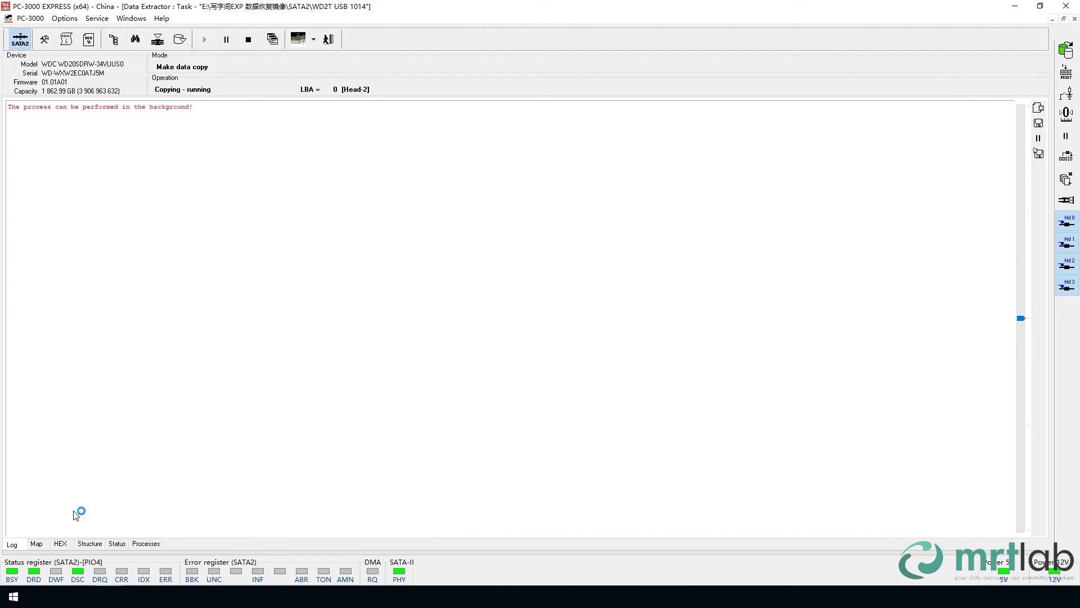
# Open the all-green LBA map and view sector 0, confirming the 55 BB signature at offset 1F0
pyautogui.click(36, 544)
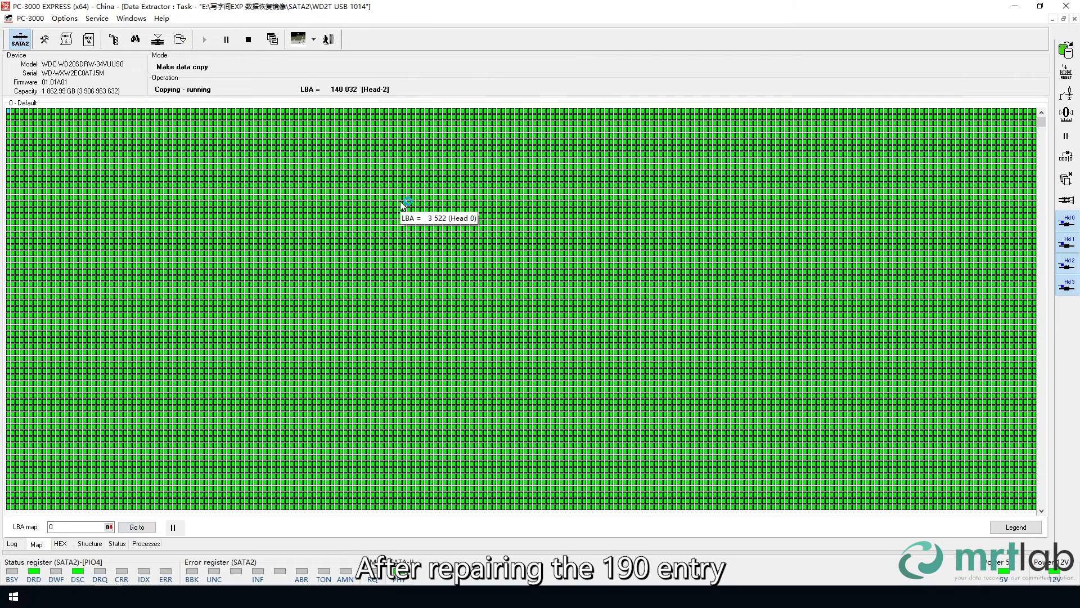
pyautogui.doubleClick(10, 110)
pyautogui.scroll(-1, 589, 262)
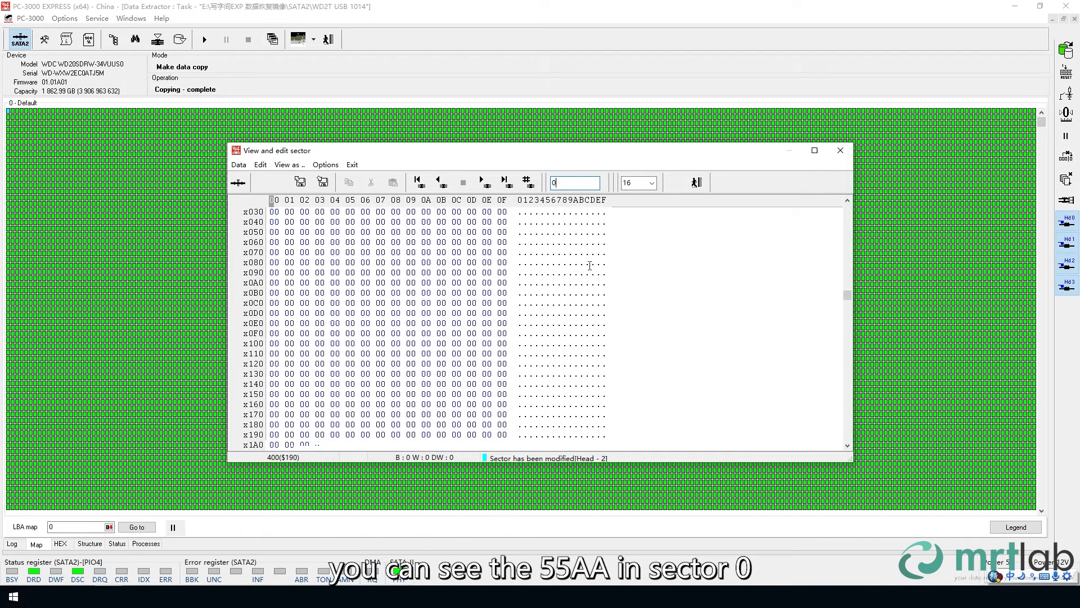
pyautogui.scroll(-2, 590, 266)
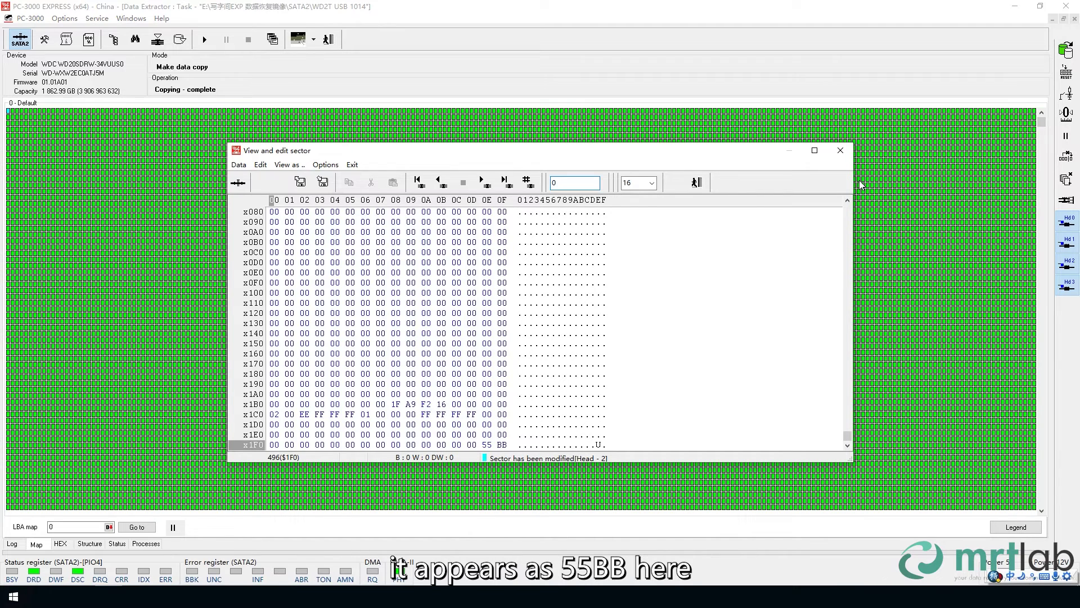
pyautogui.click(840, 150)
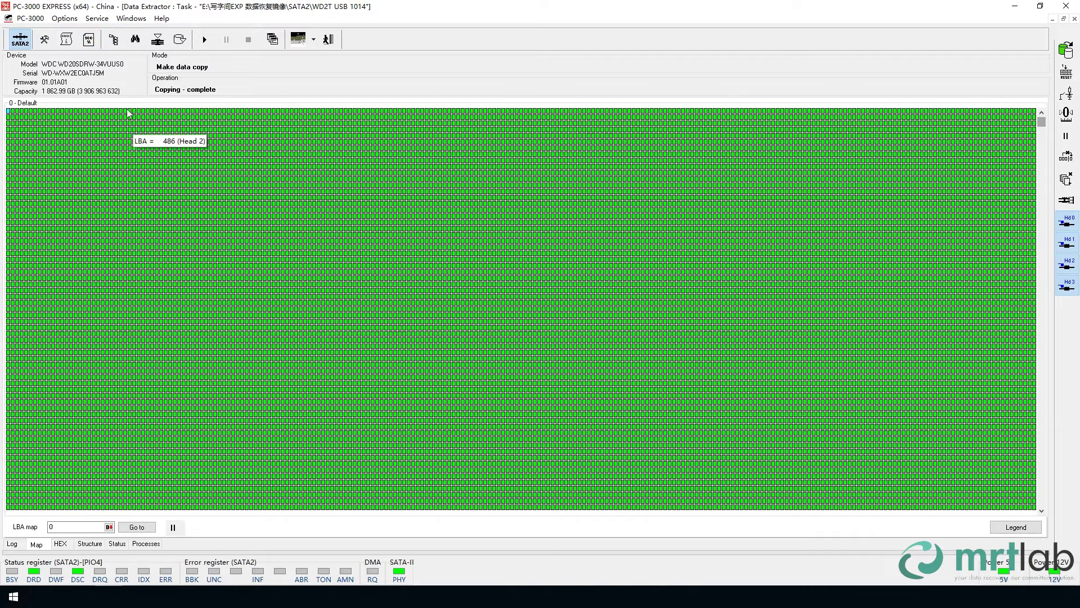
# Expand PC3000 SATA2 > EFI GPT > Elements SE > NTFS and list Root's 21 objects
pyautogui.click(115, 41)
pyautogui.click(90, 68)
pyautogui.doubleClick(84, 76)
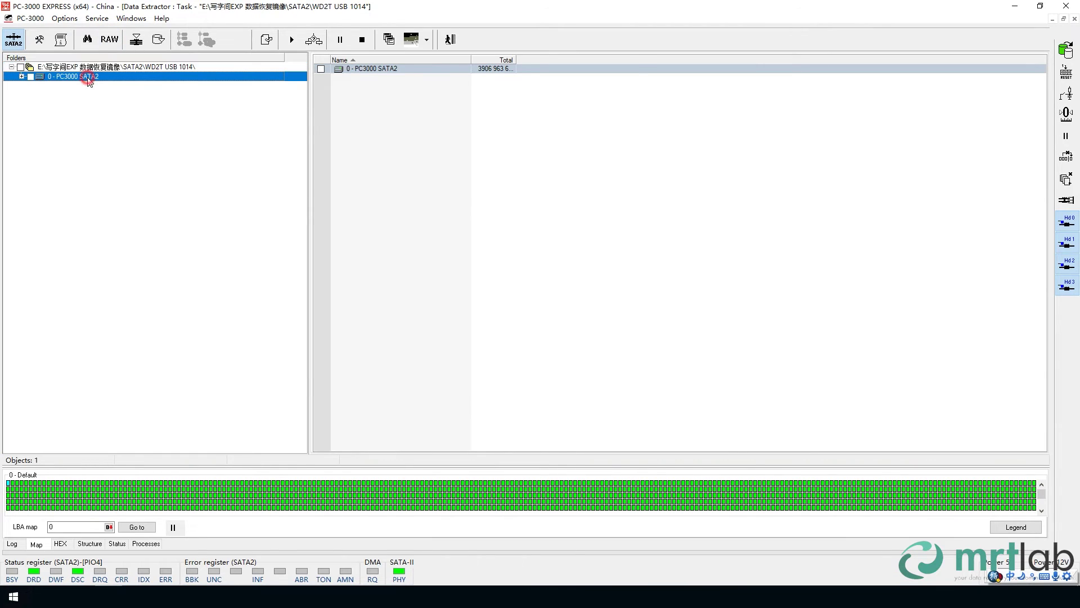
pyautogui.doubleClick(87, 86)
pyautogui.doubleClick(95, 97)
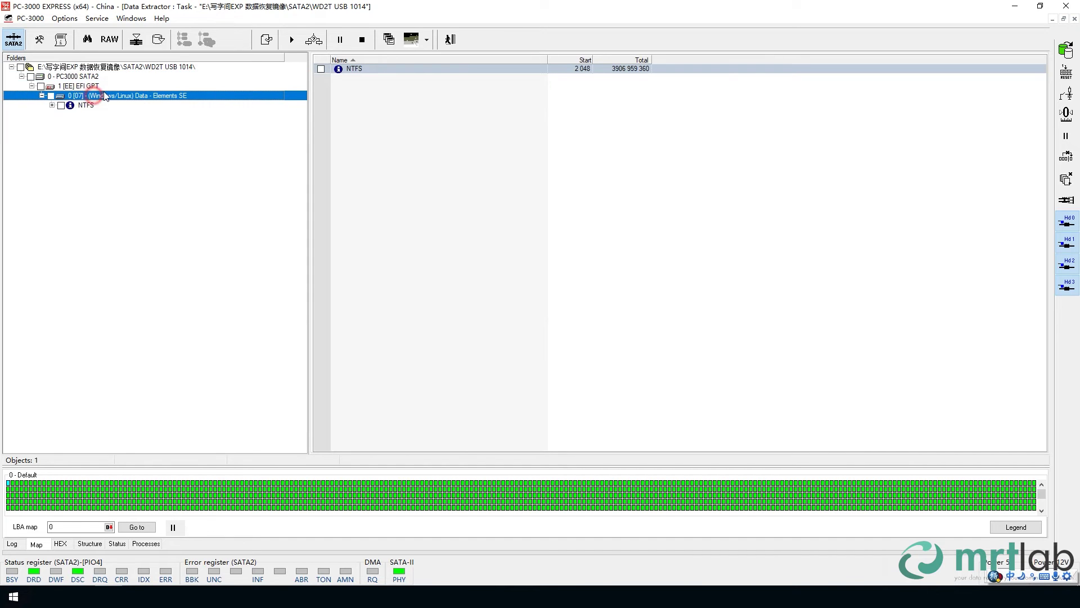
pyautogui.click(90, 106)
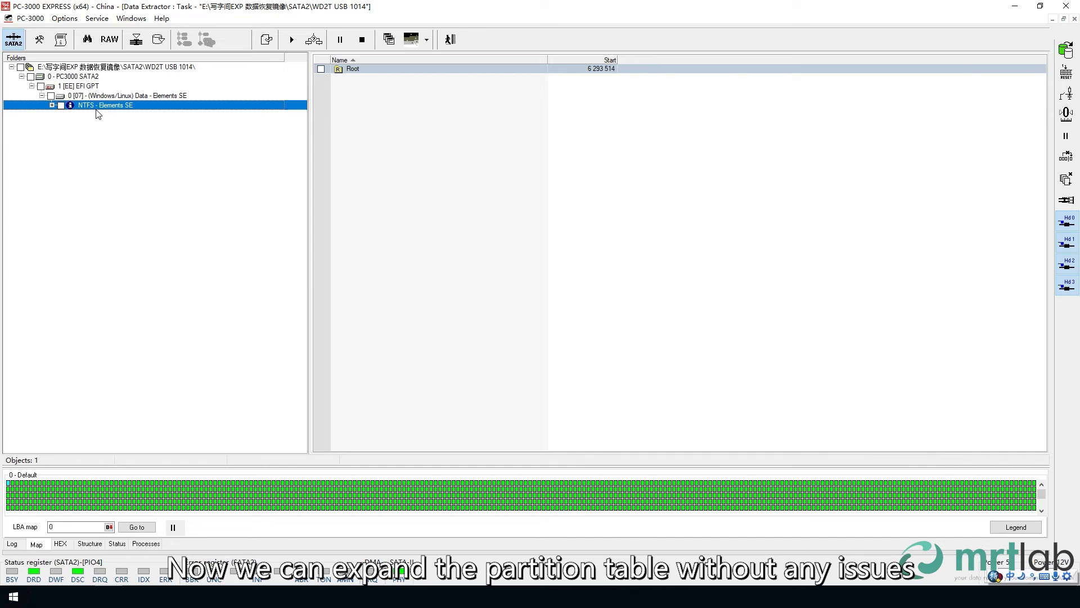
pyautogui.doubleClick(96, 106)
pyautogui.click(94, 115)
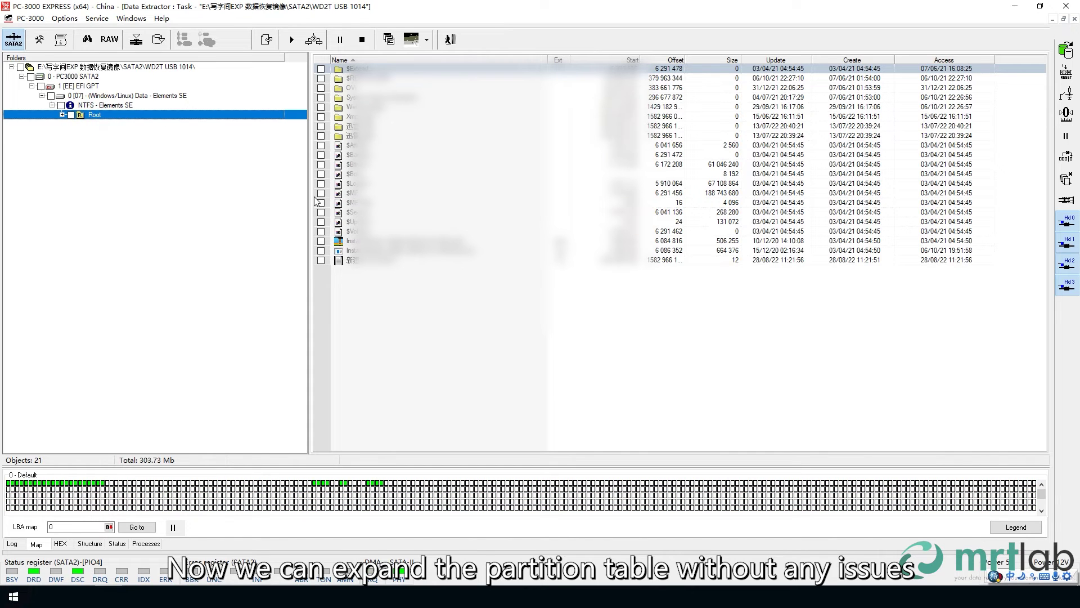